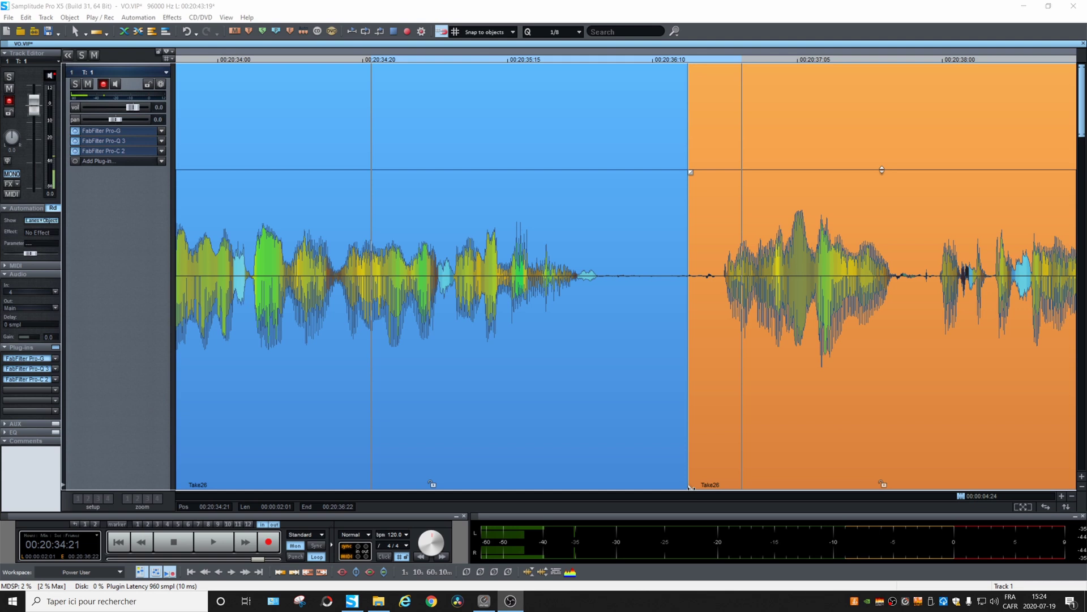
Trim the second Take26 object's start later, to about 00:20:37:08
left_click_drag(691, 487, 827, 483)
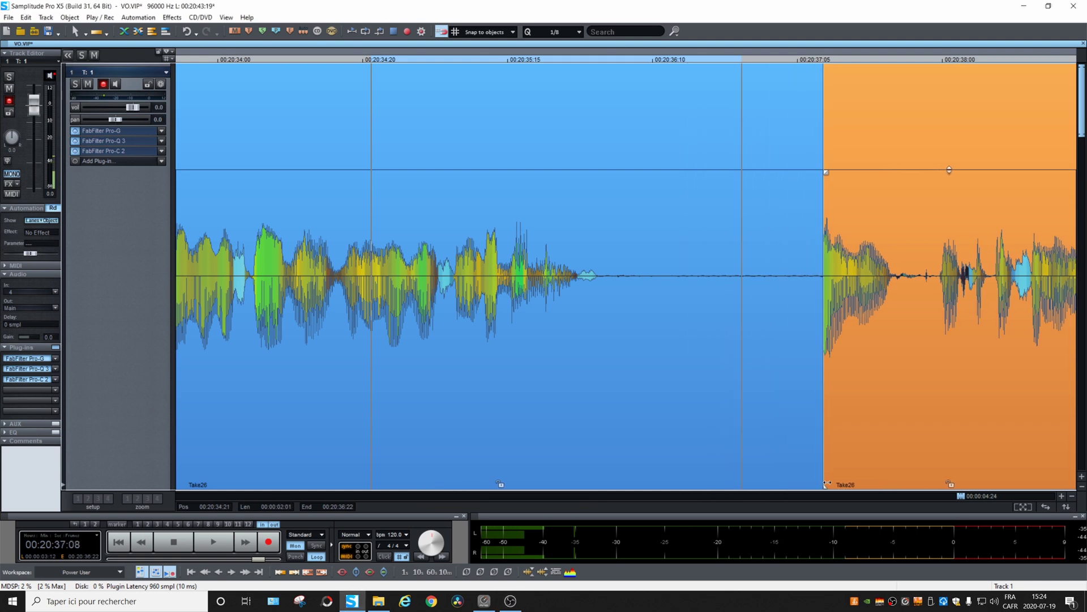
Slide the second Take26 object left toward the first take and audition a ruler range over the edit
left_click_drag(921, 441, 605, 430)
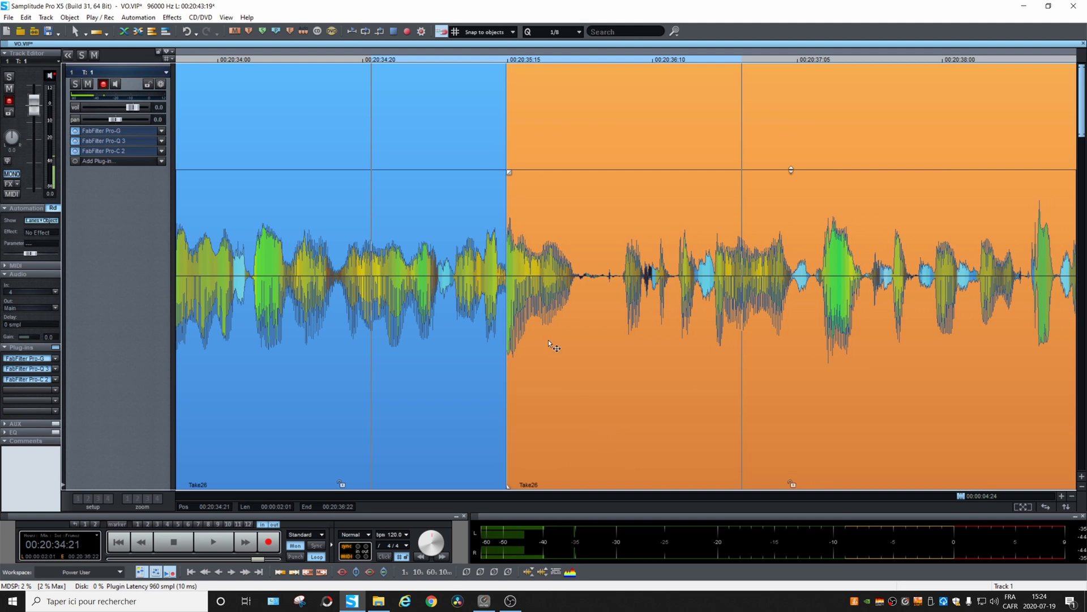
left_click(453, 221)
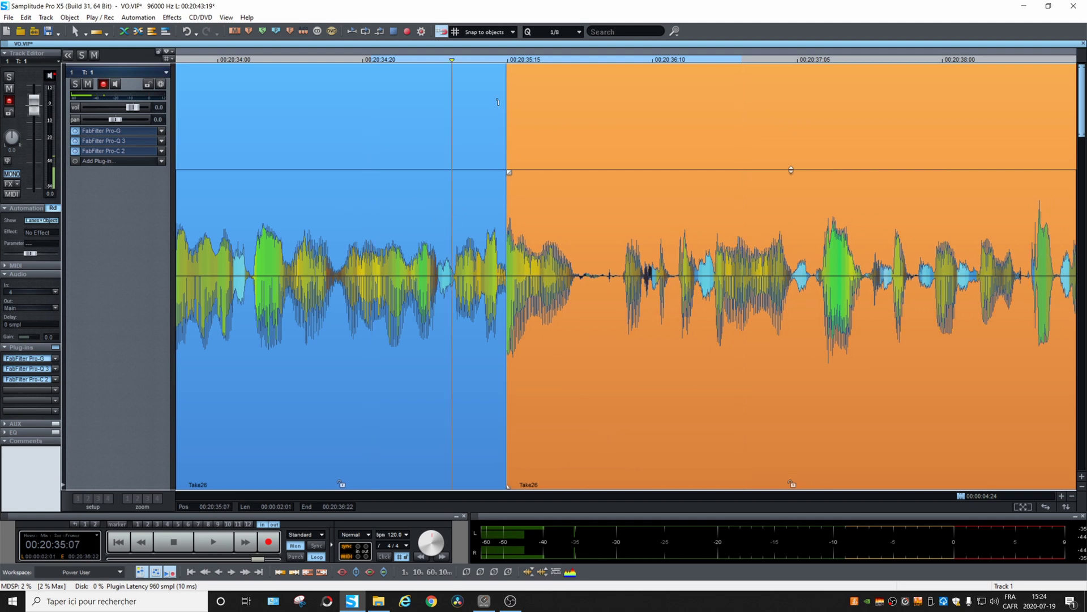
left_click_drag(364, 61, 770, 59)
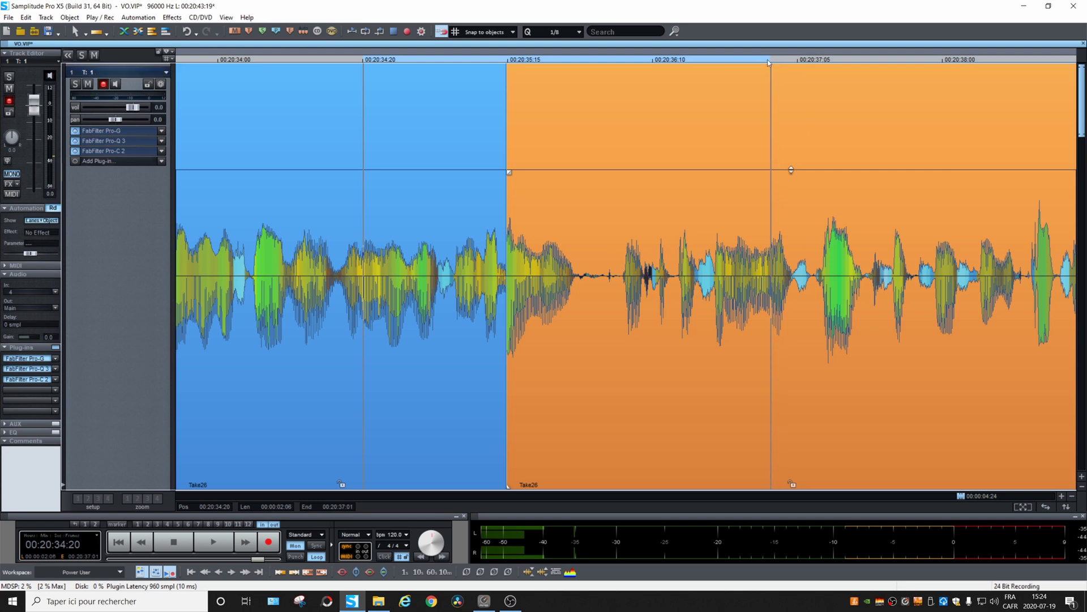
key("space")
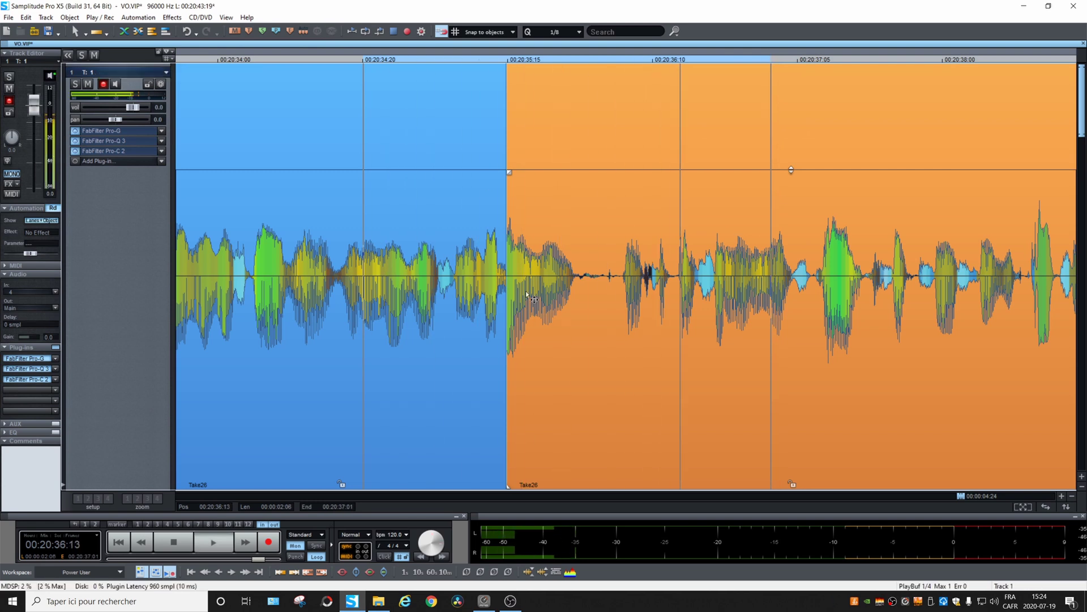
key("space")
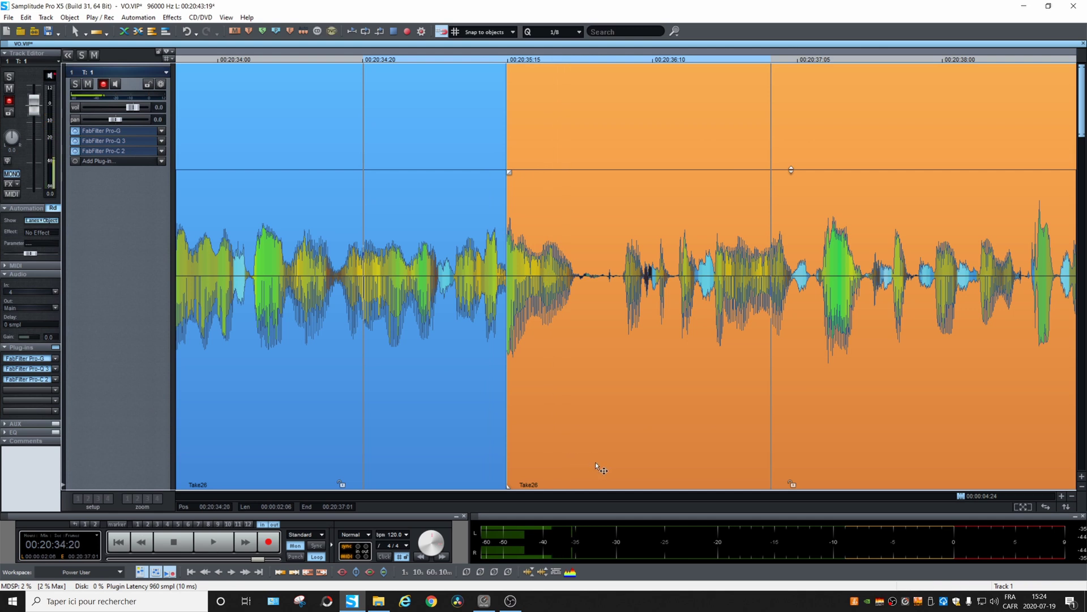
Nudge the second take further left until it meets the first at about 00:20:35:16, replaying the join
left_click_drag(596, 461, 583, 461)
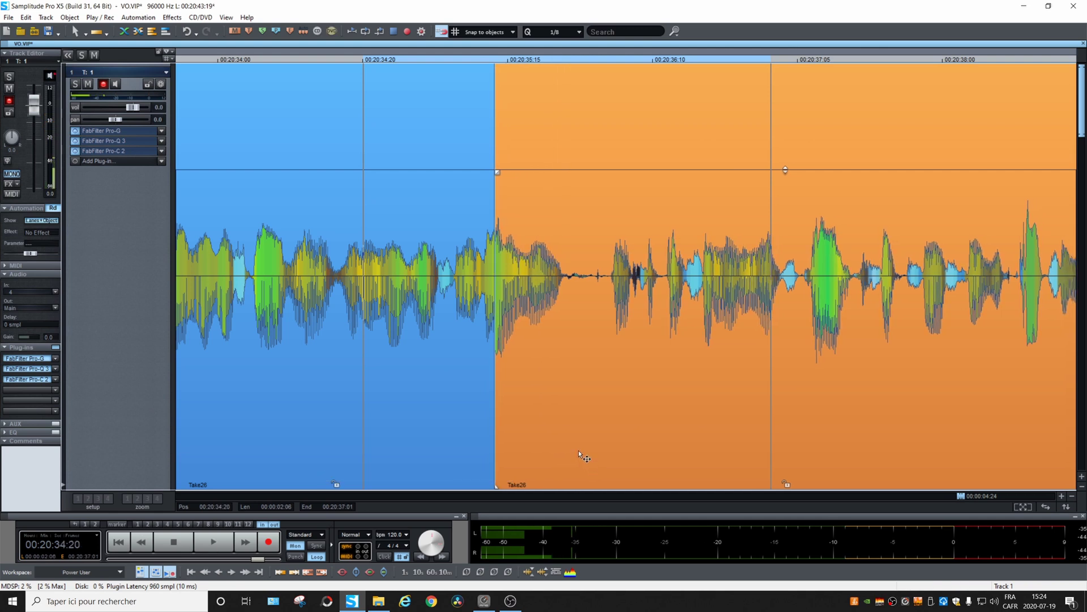
key("space")
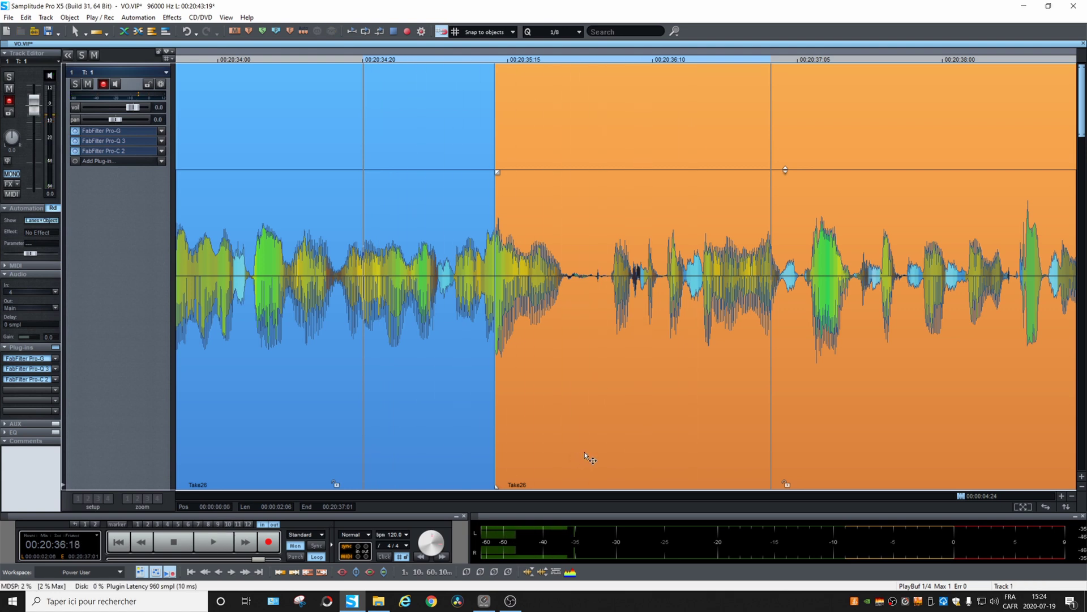
key("space")
left_click_drag(584, 452, 620, 450)
key("space")
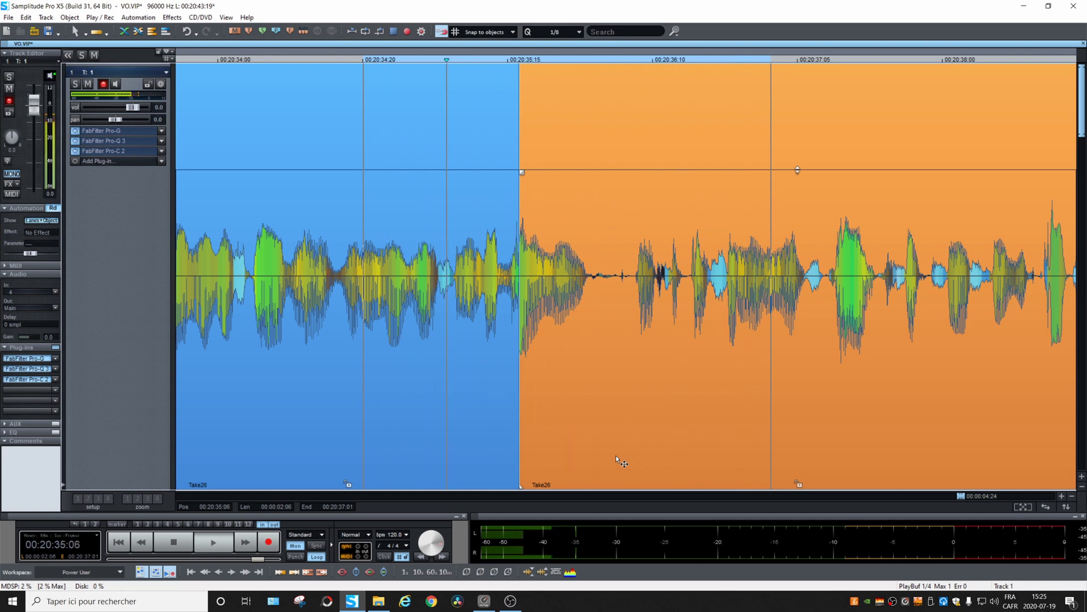
key("space")
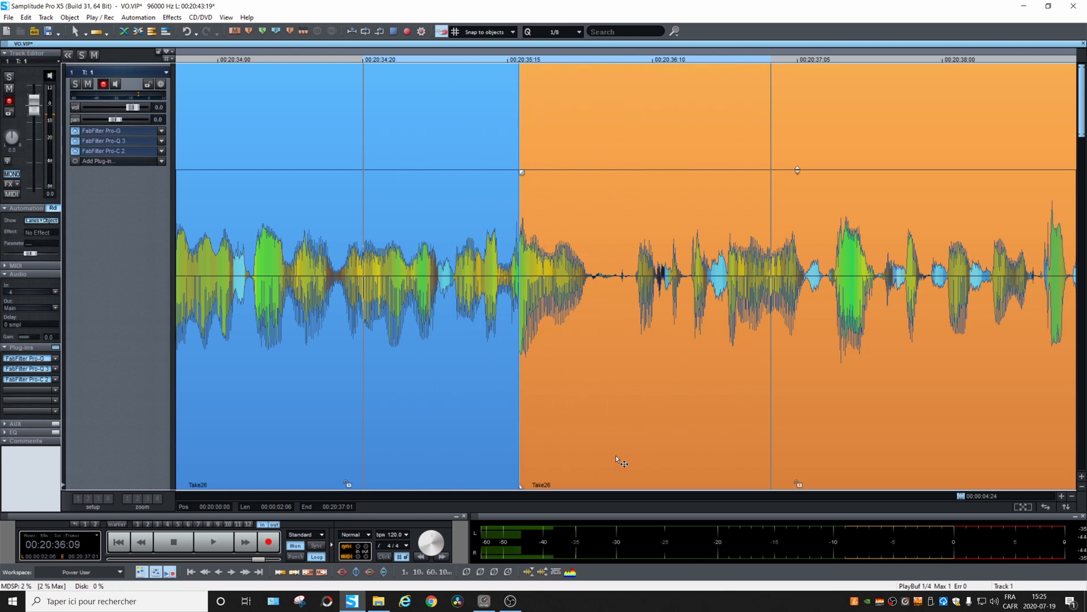
key("space")
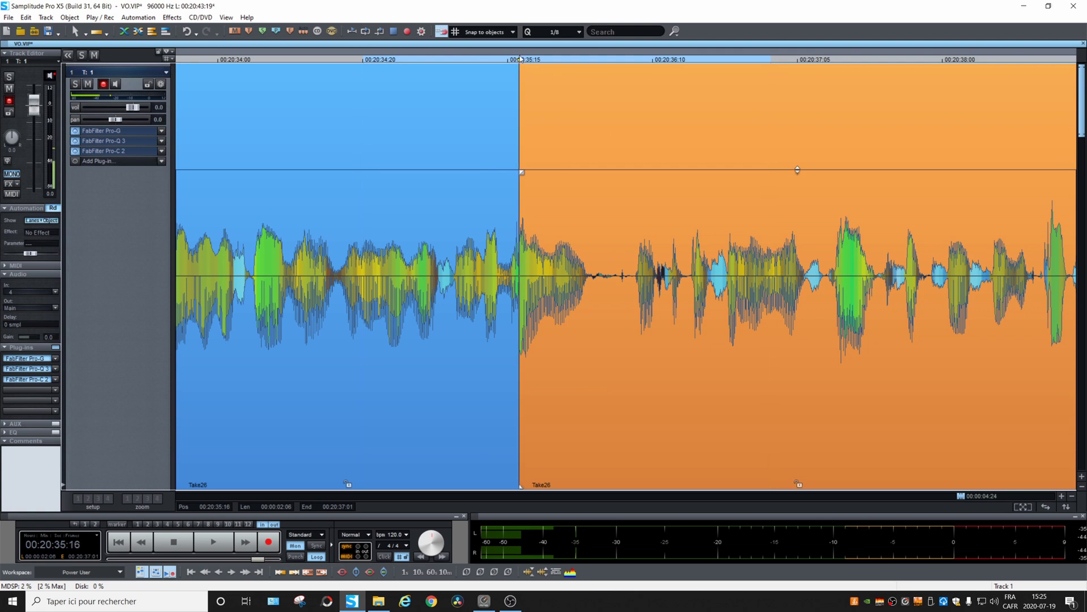
left_click_drag(520, 58, 451, 103)
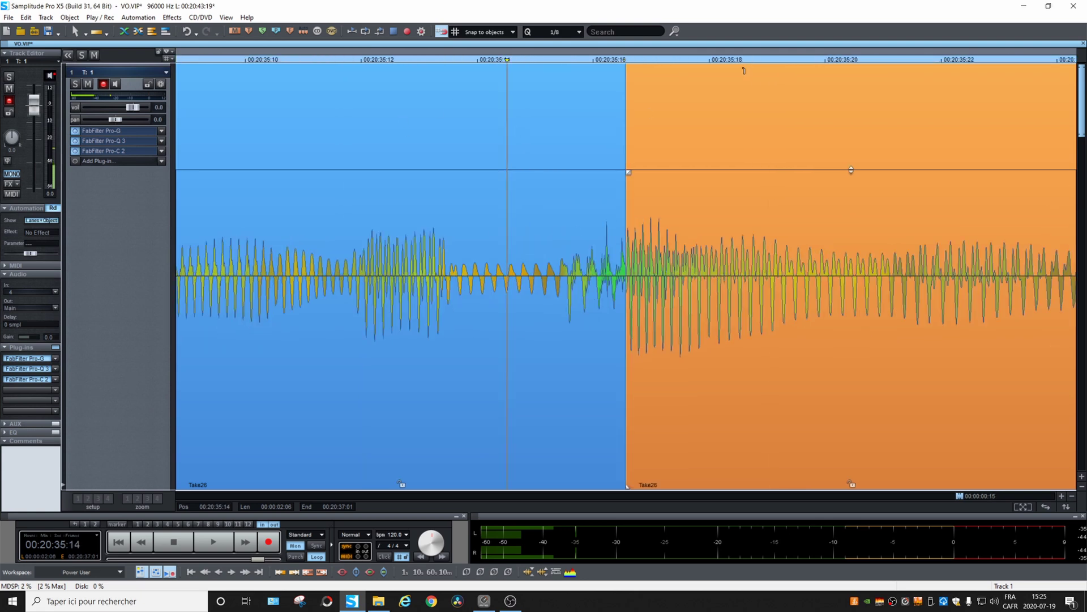
Add a 32 ms volume fade-in at the second take's start and play back the faded join
left_click_drag(630, 170, 652, 170)
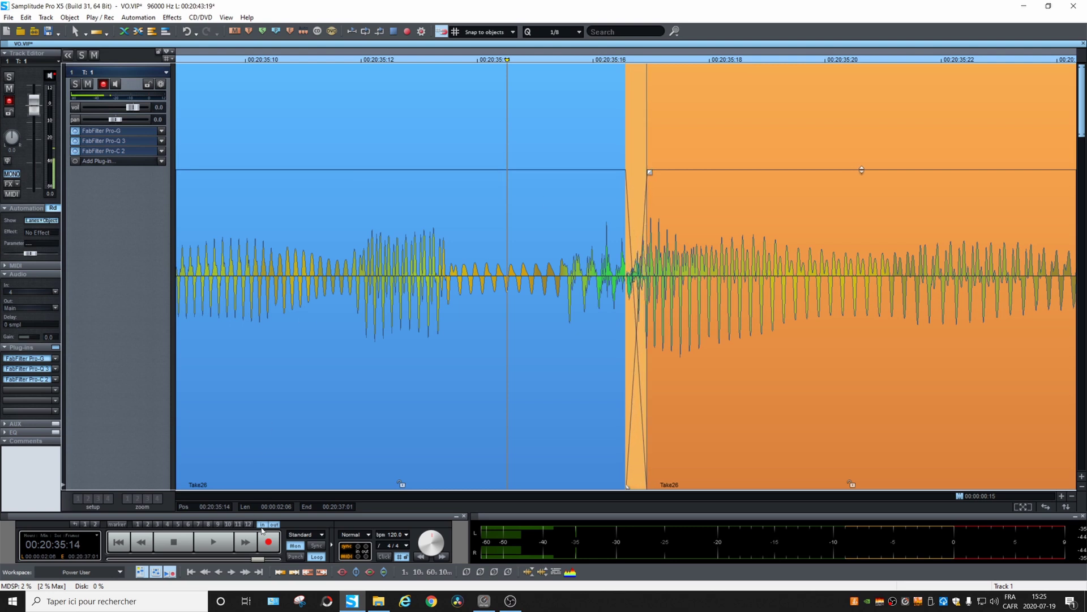
left_click(204, 191)
key("Down")
key("Down")
key("Down")
key("Down")
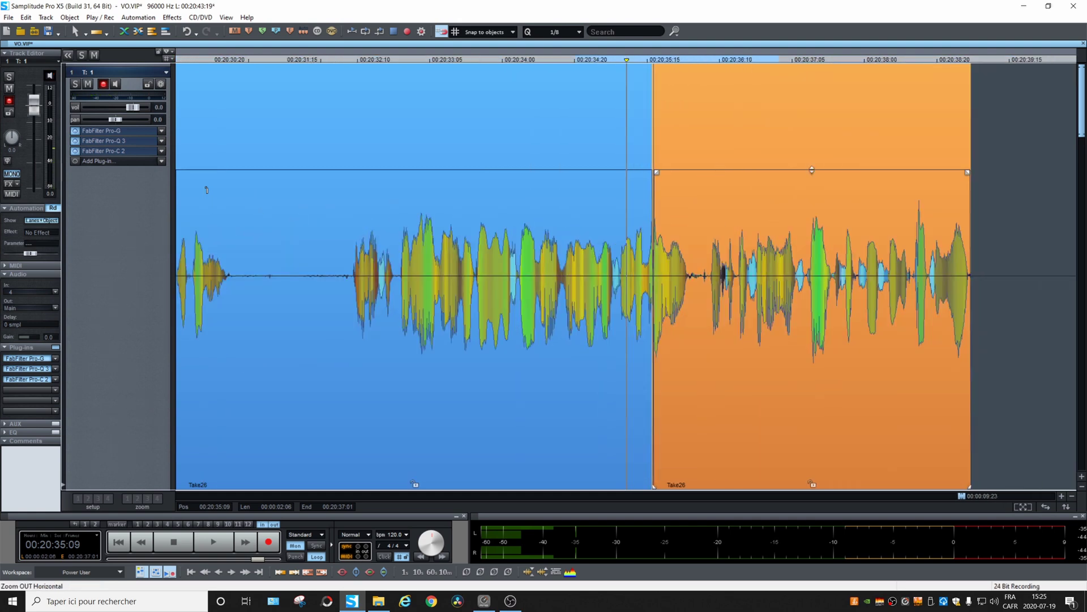
key("space")
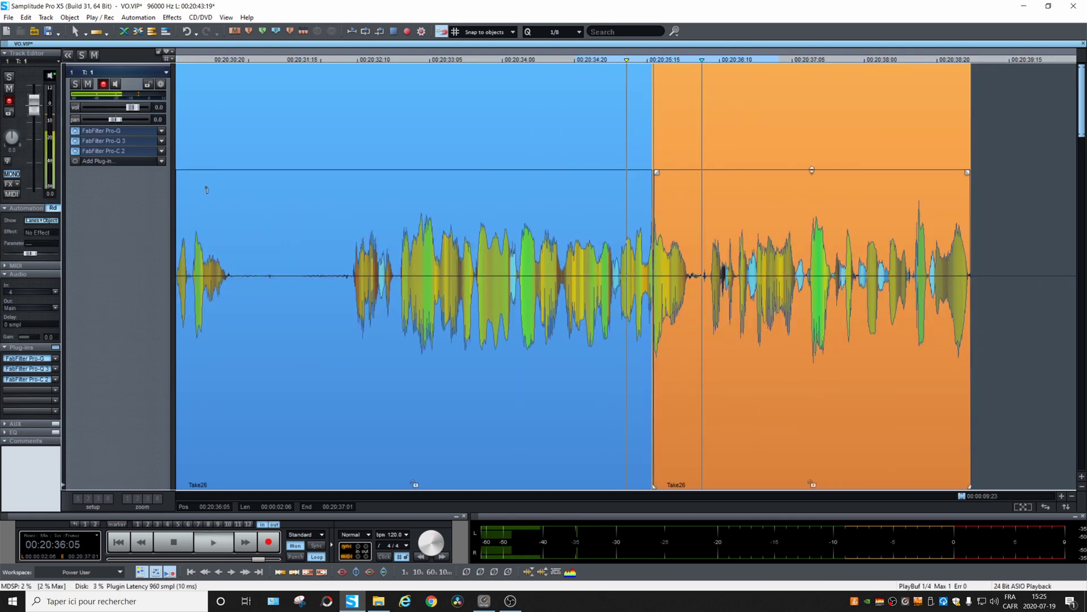
key("space")
key("Up")
key("Up")
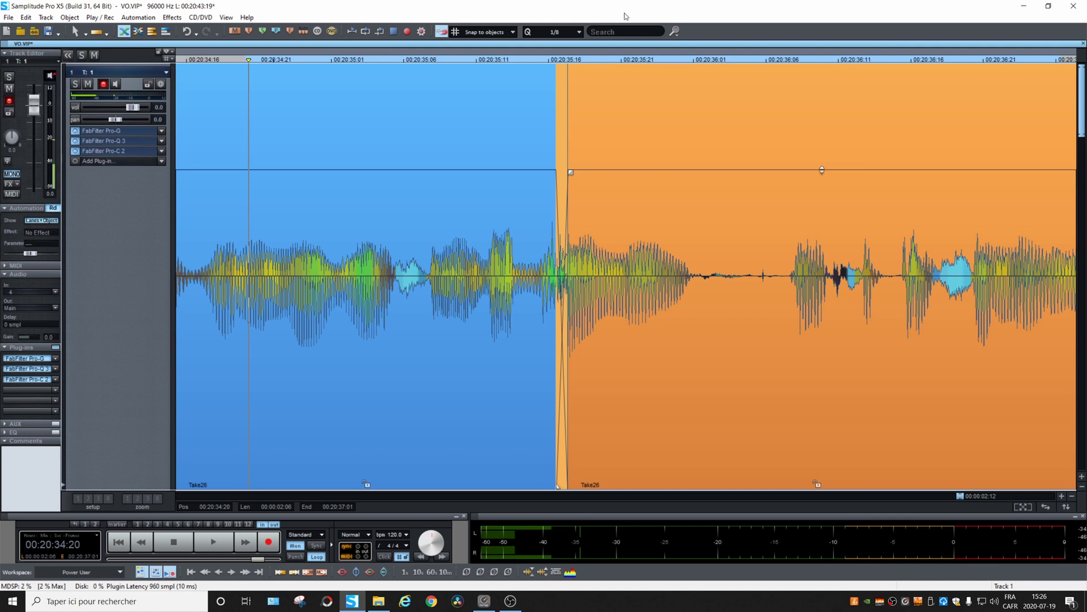
left_click(573, 59)
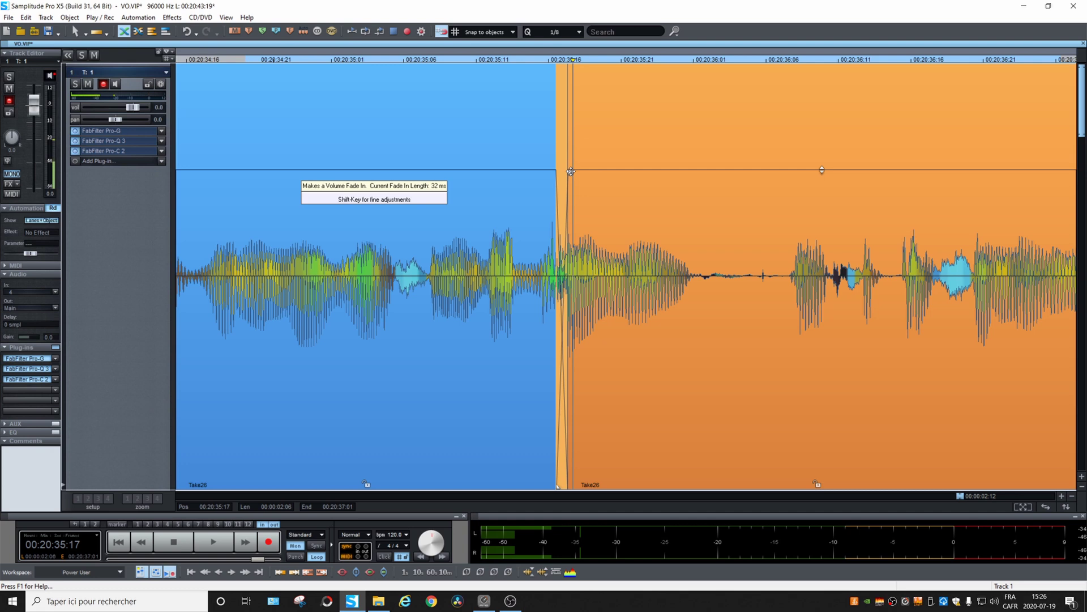
Bring up the crossfade options at the join between the two takes and choose Crossfade Editor
right_click(571, 171)
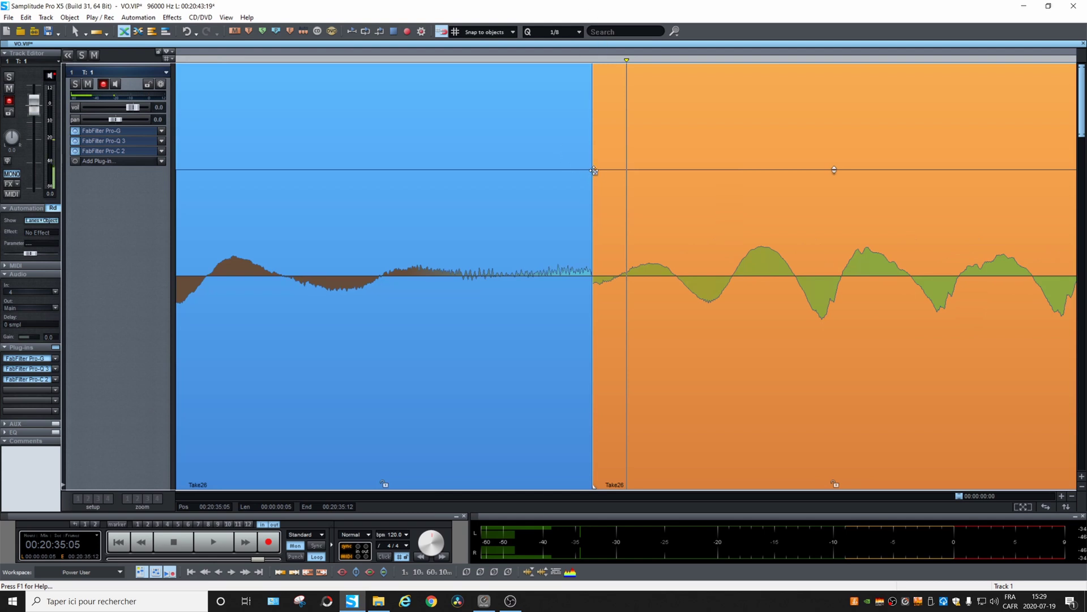
right_click(594, 170)
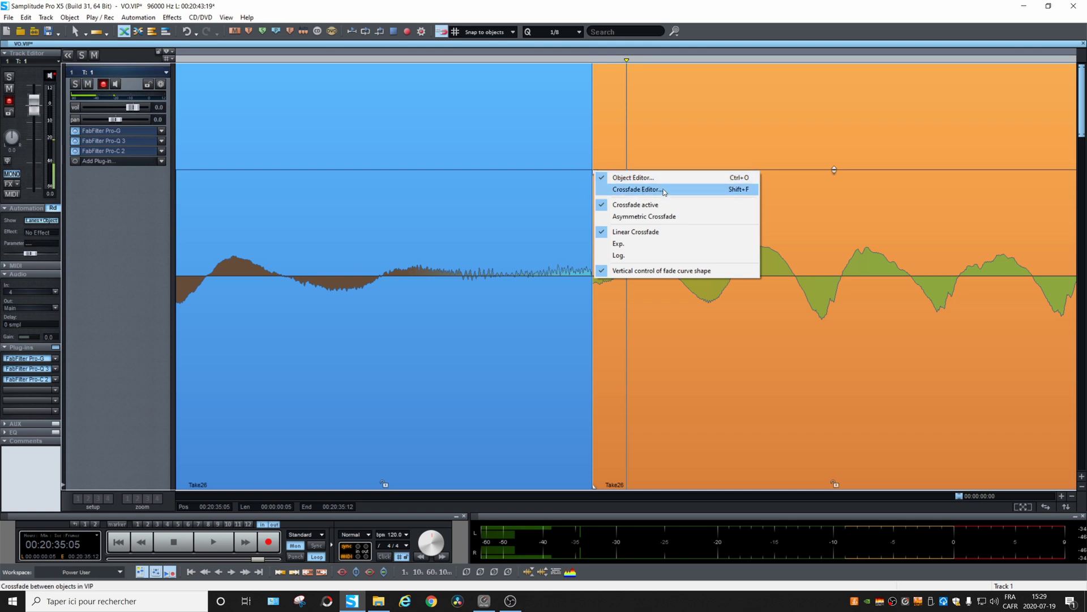
left_click(661, 192)
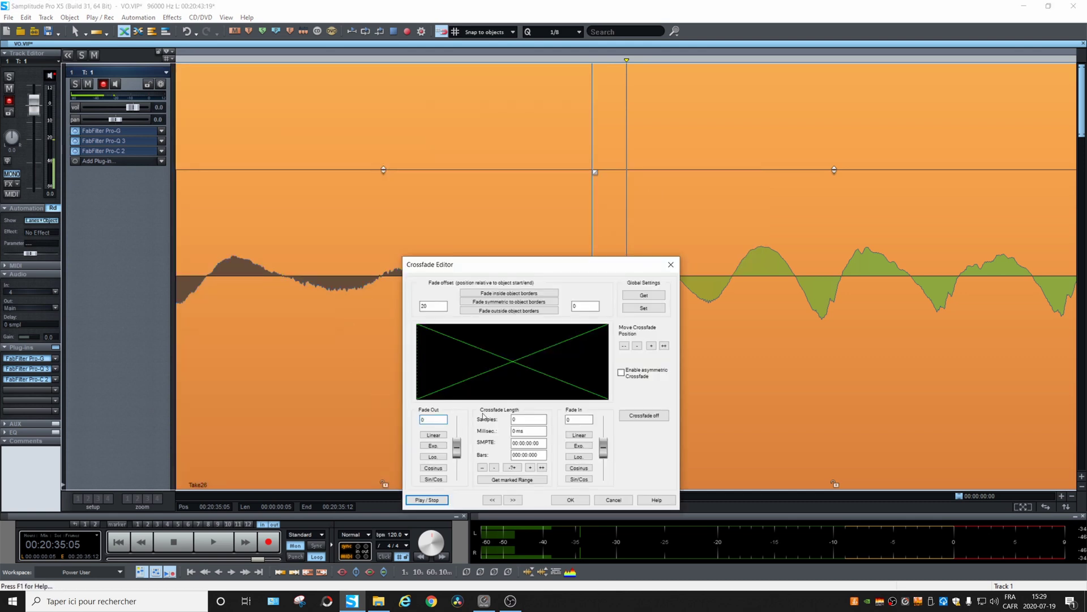
Set a 20 ms (1920 samples) global crossfade length, then split a short range of the first take into its own object
left_click(525, 421)
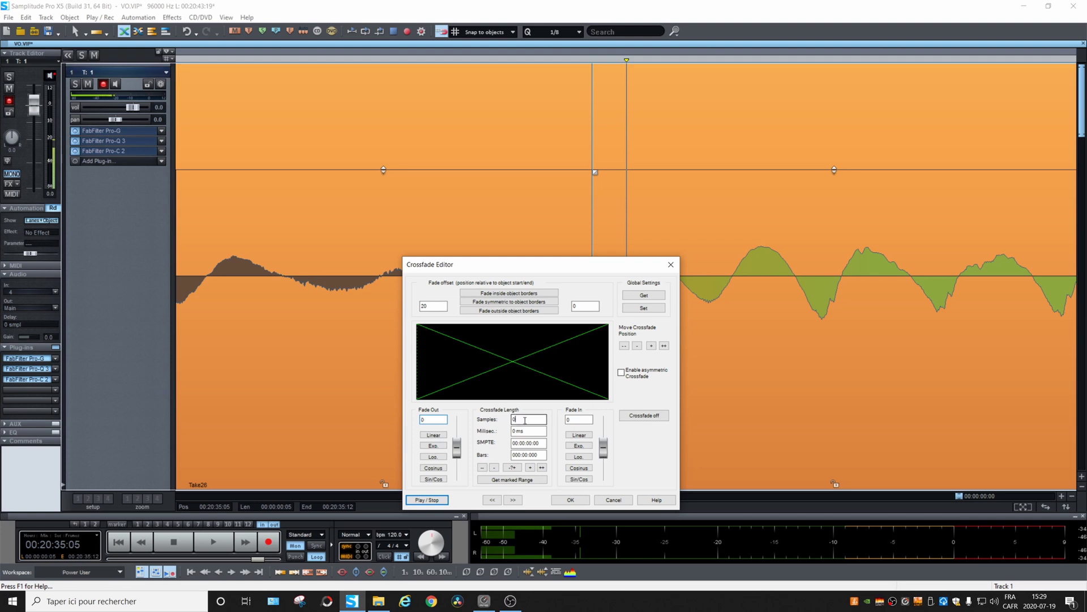
double_click(525, 420)
double_click(515, 432)
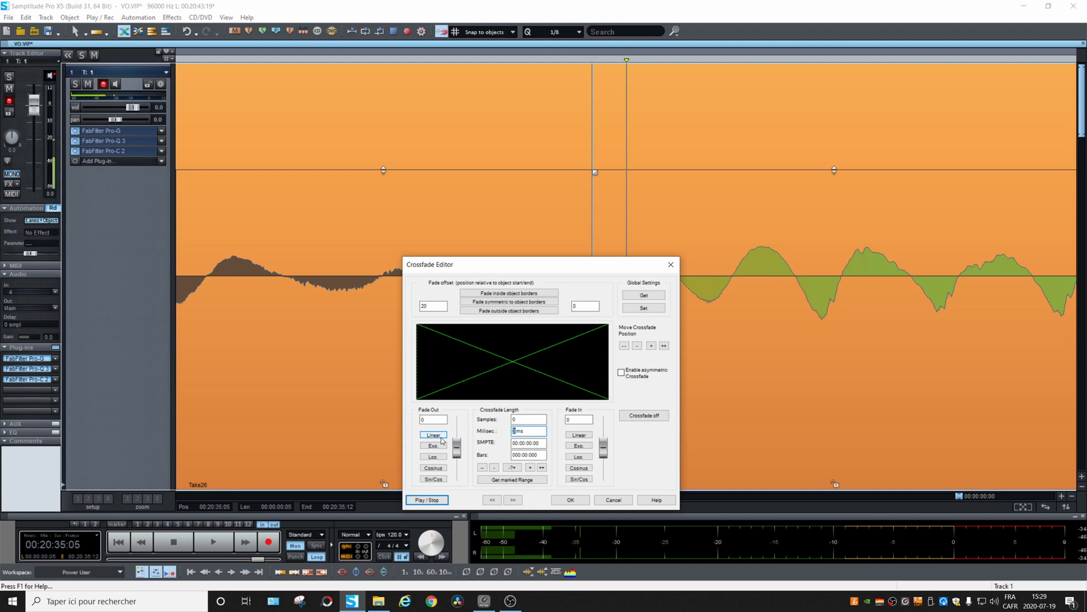
type("20")
left_click(542, 418)
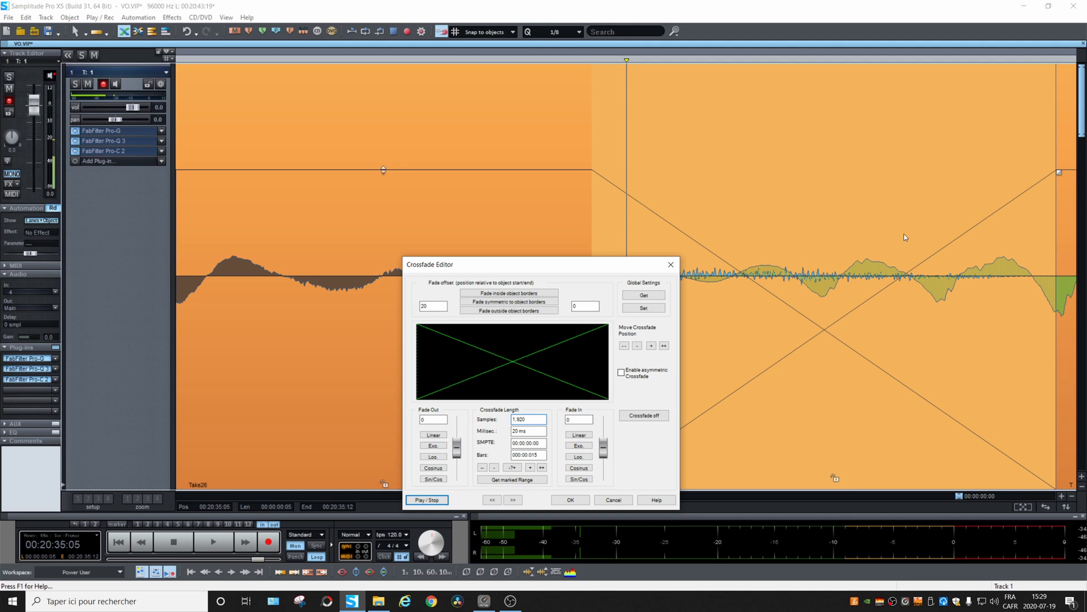
scroll(904, 233, "down", 4)
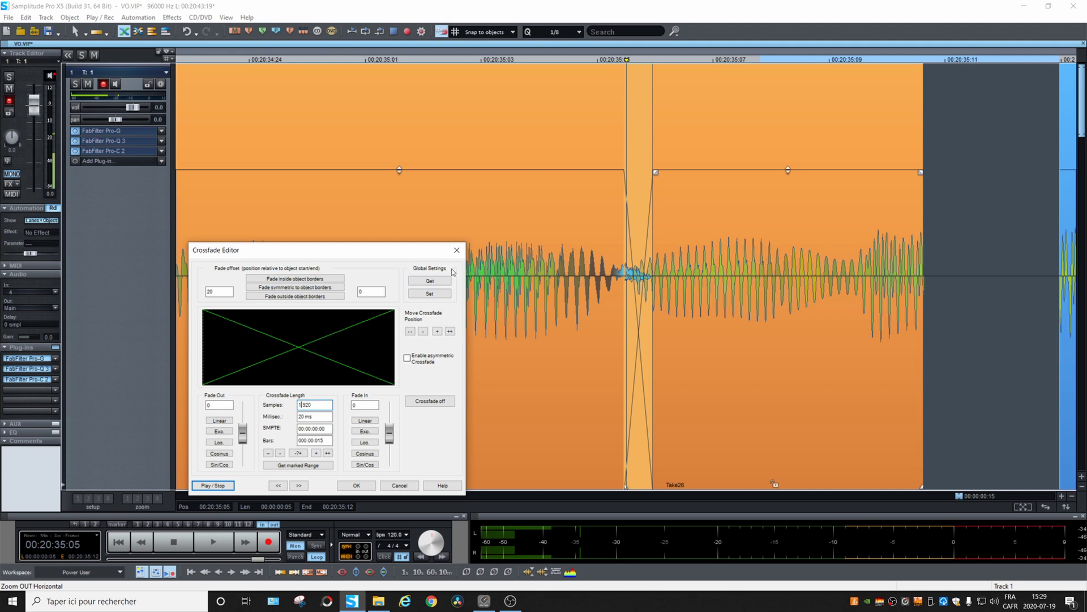
left_click(434, 294)
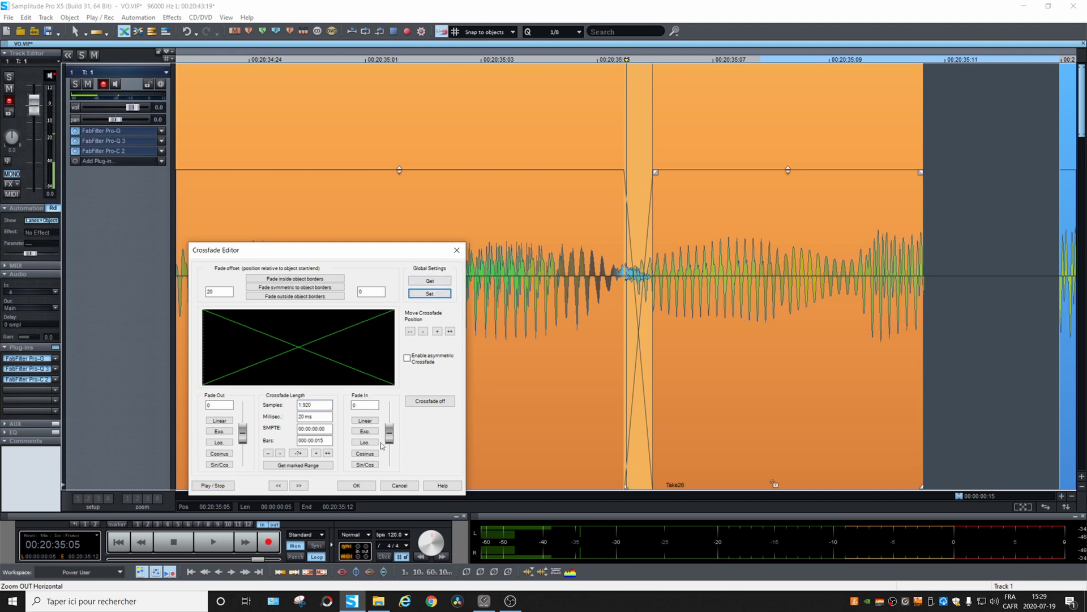
left_click(355, 485)
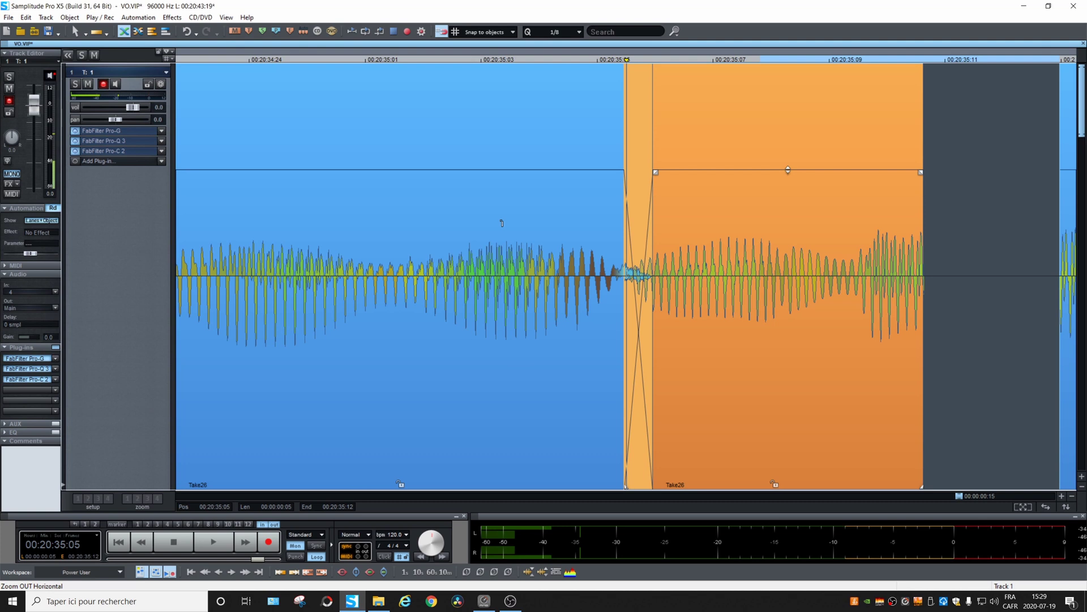
left_click_drag(543, 238, 281, 249)
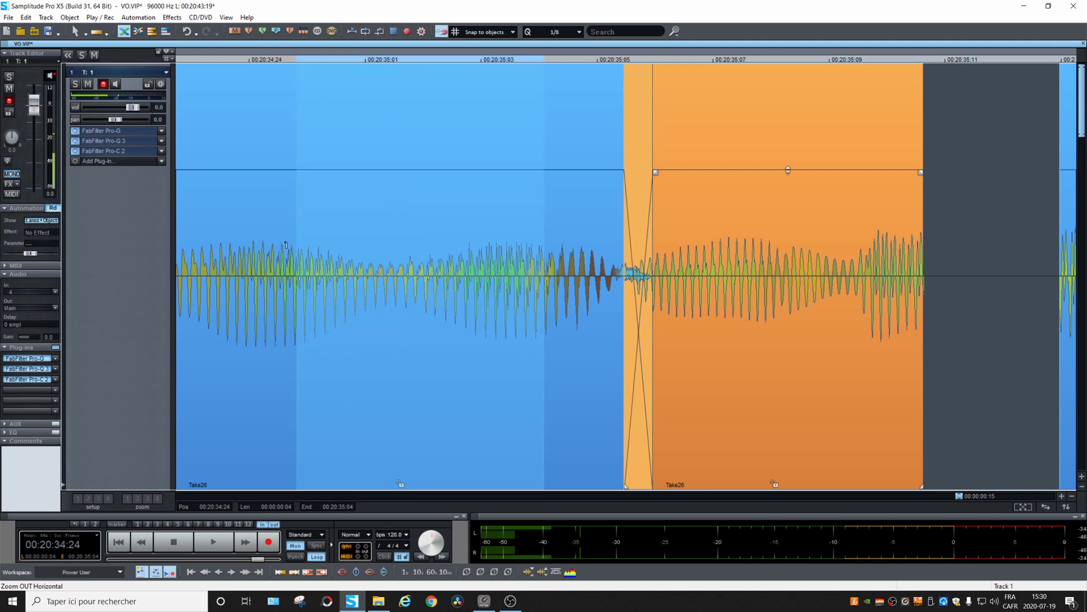
key("t")
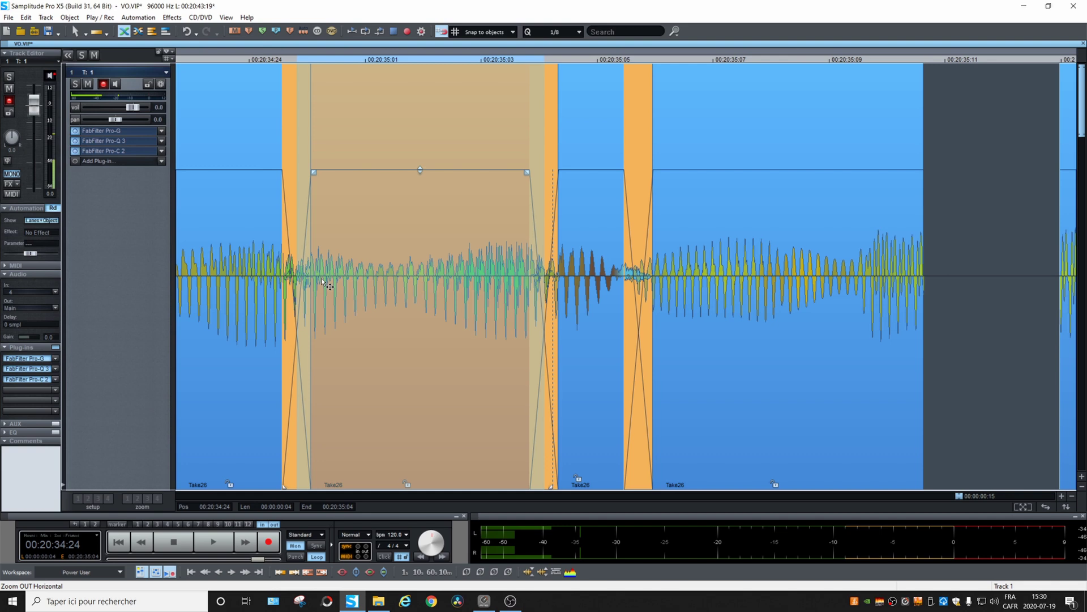
Shorten the new piece's end crossfade to 10 ms (960 samples) and save it as the global setting
right_click(527, 172)
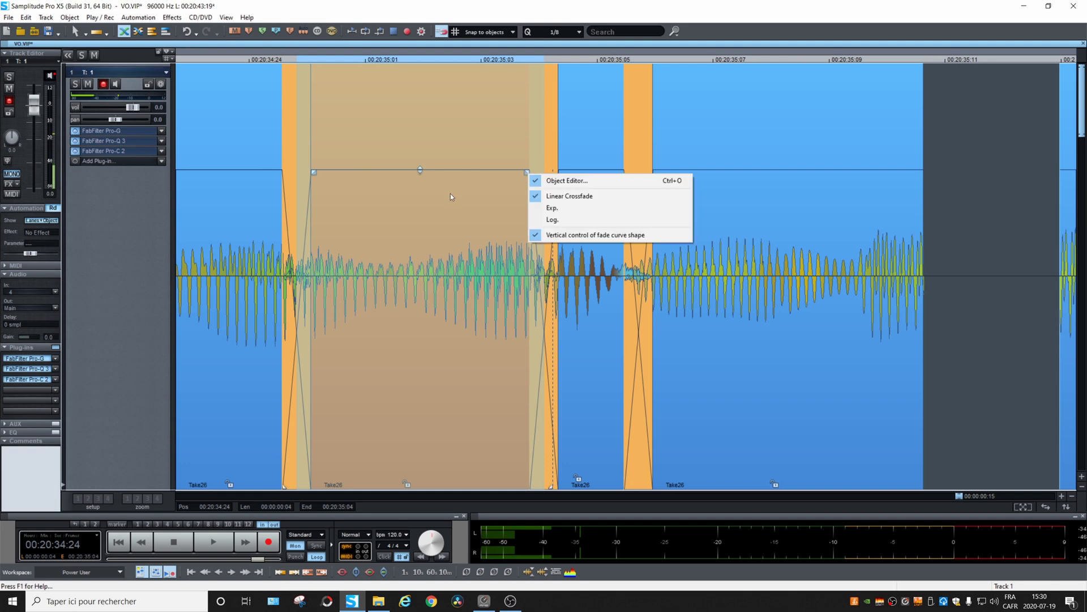
left_click(560, 170)
right_click(561, 170)
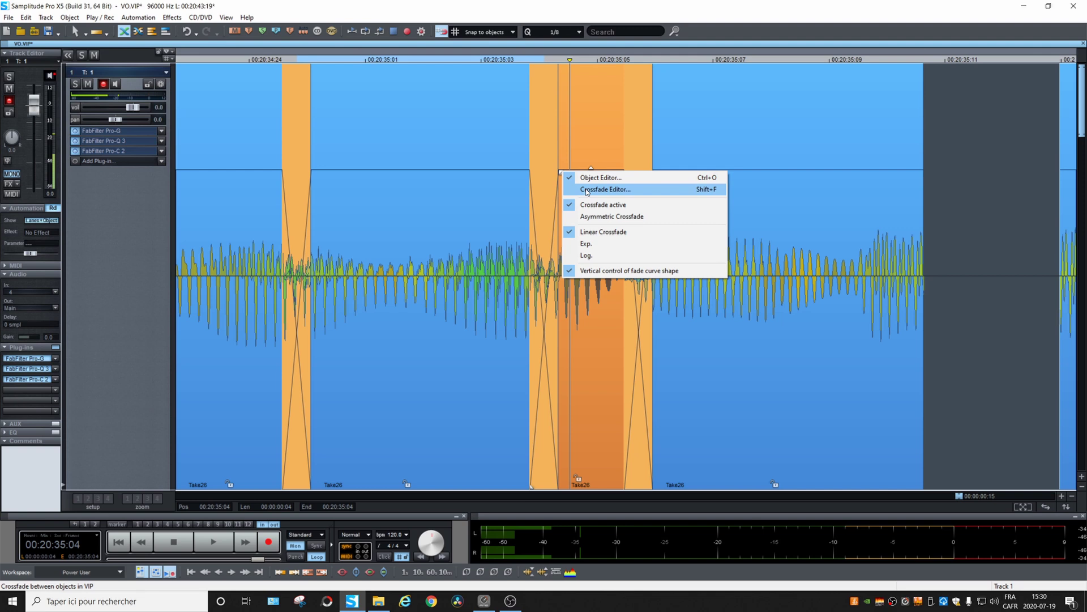
left_click(586, 190)
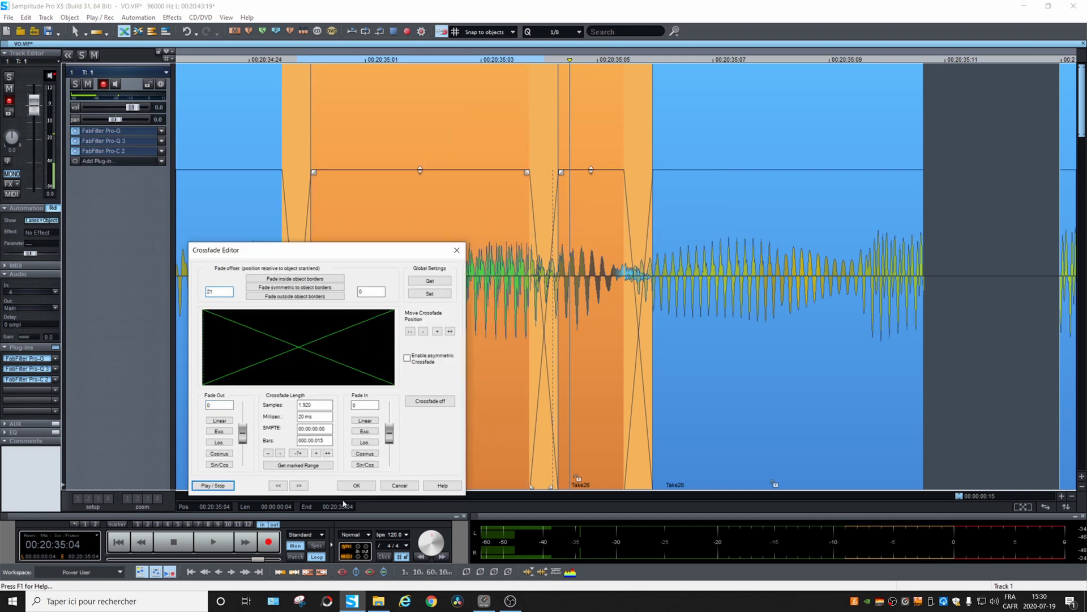
double_click(314, 404)
key("Tab")
type("1")
left_click(430, 294)
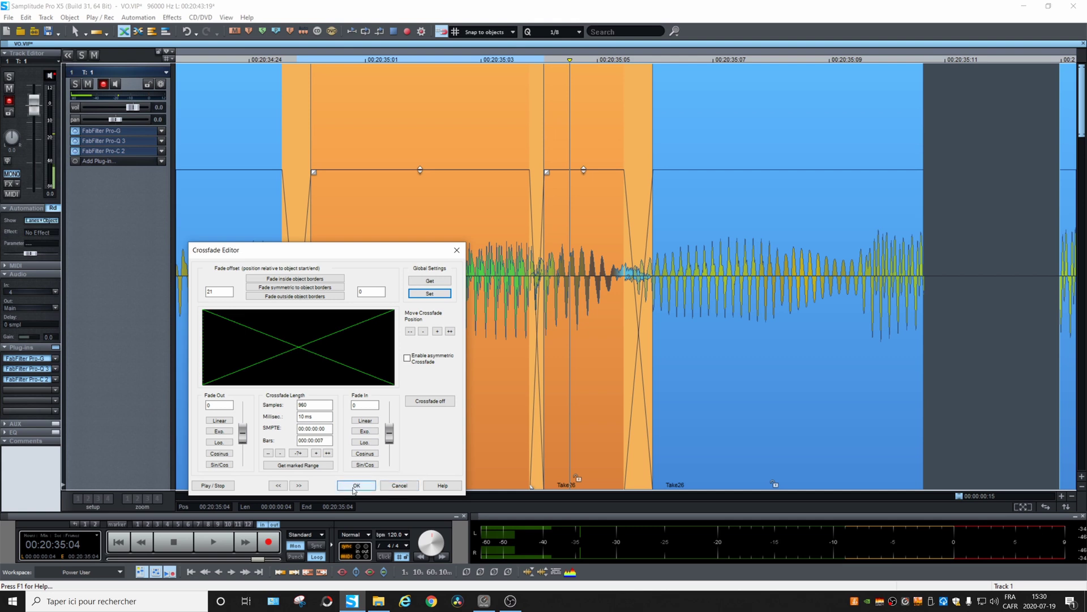
left_click(355, 486)
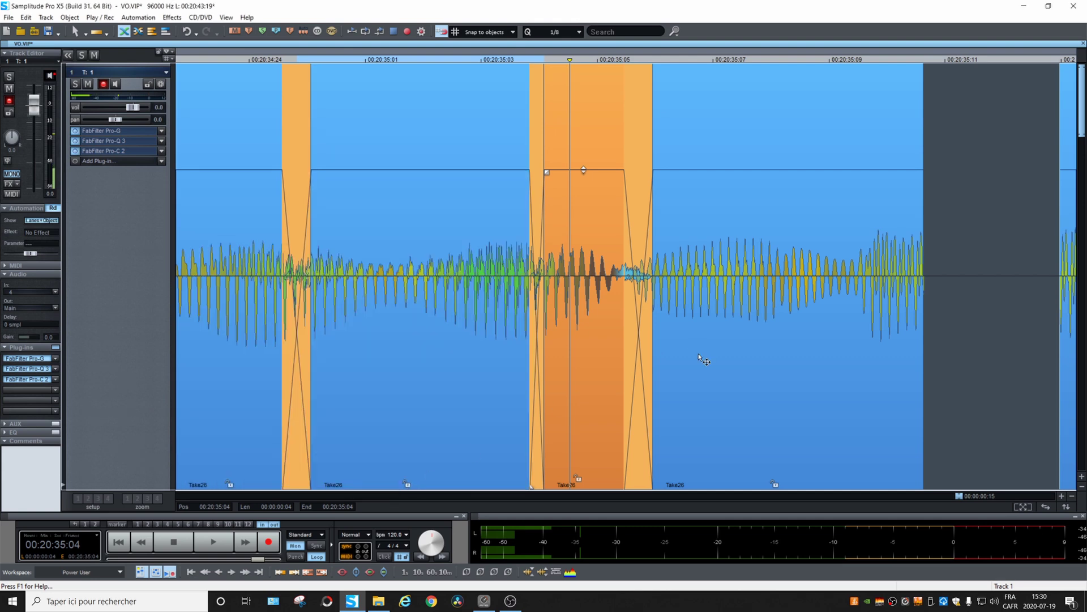
Split a short piece, about 00:20:35:07 to 00:20:35:09, off the last Take26 object
left_click(742, 346)
left_click_drag(724, 242, 843, 266)
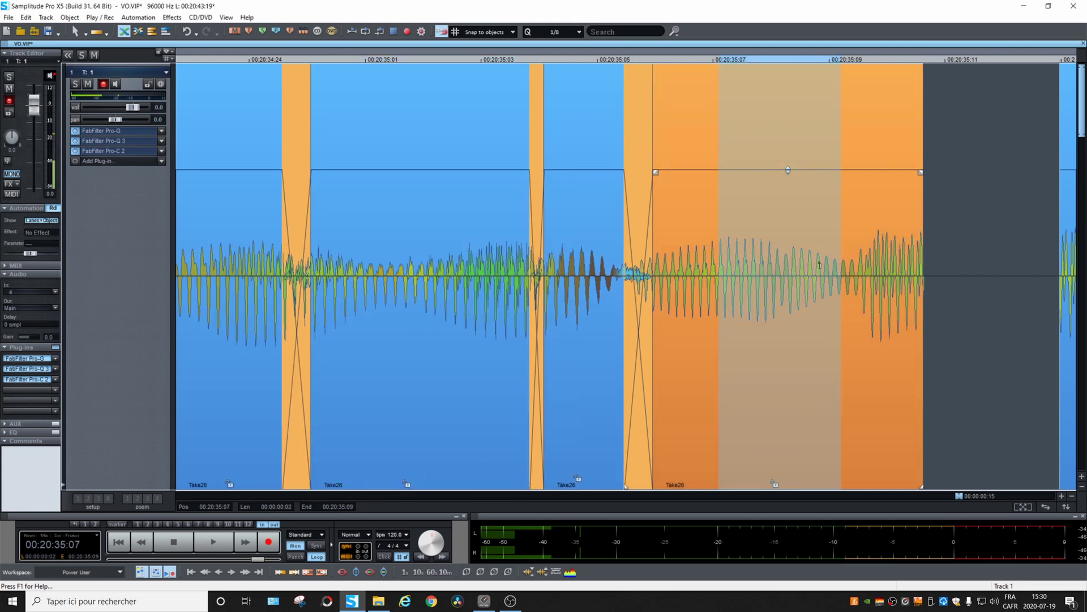
key("t")
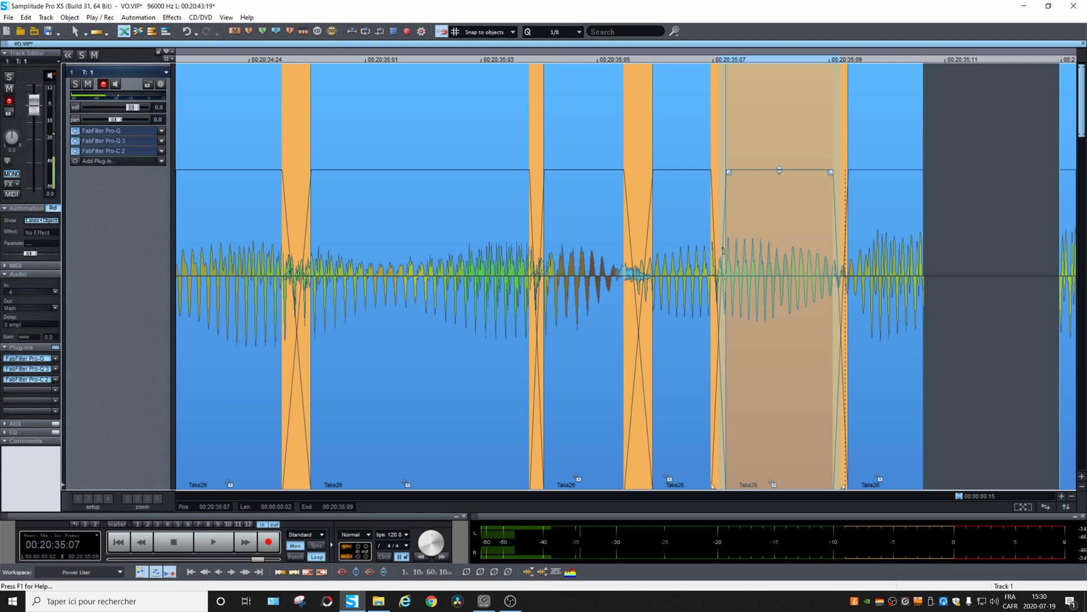